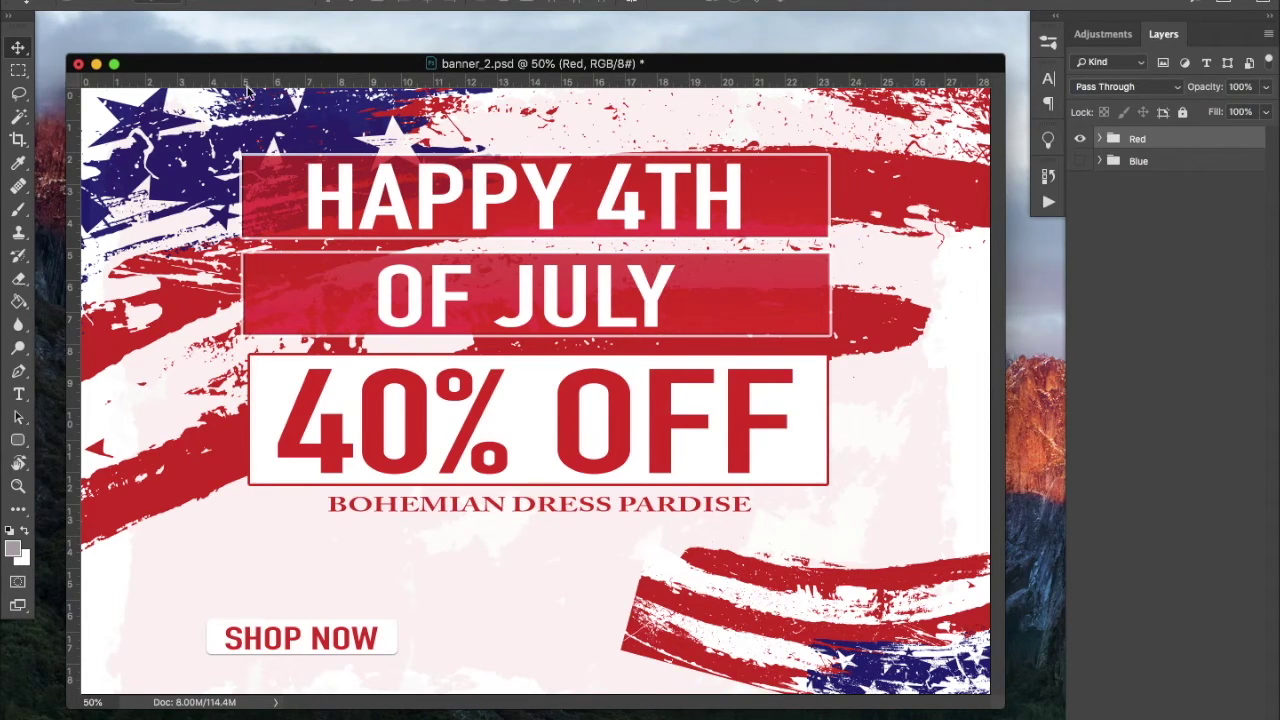
Reposition the banner_2.psd document window and enlarge it slightly so the whole canvas has a margin around it.
{"action": "left_click_drag", "start_coordinate": [322, 61], "coordinate": [311, 44]}
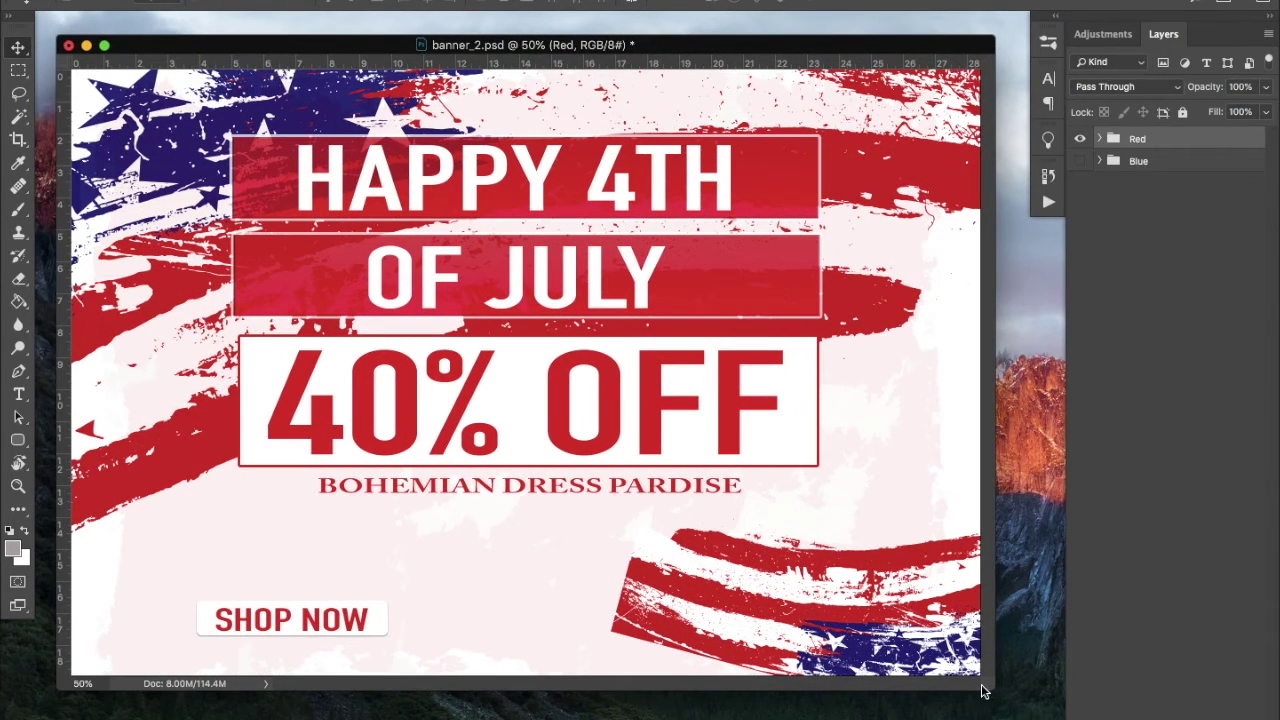
{"action": "left_click_drag", "start_coordinate": [989, 691], "coordinate": [1015, 704]}
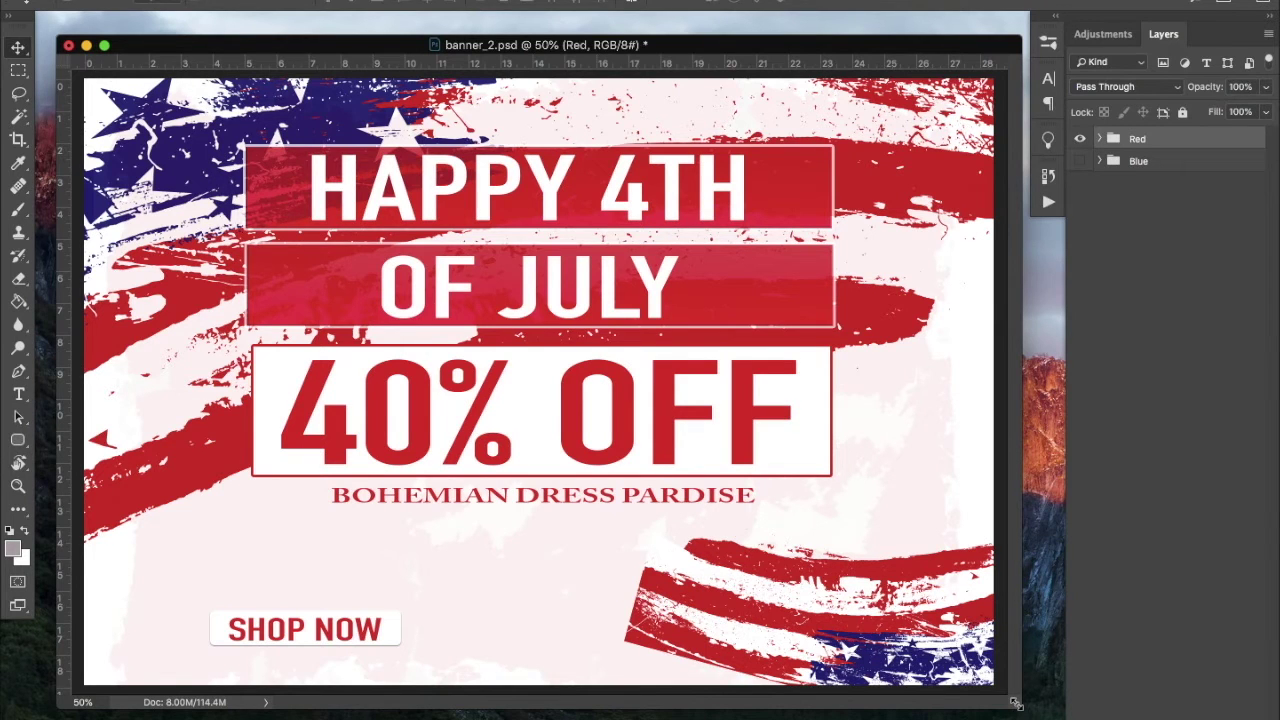
{"action": "left_click_drag", "start_coordinate": [1015, 703], "coordinate": [1021, 712]}
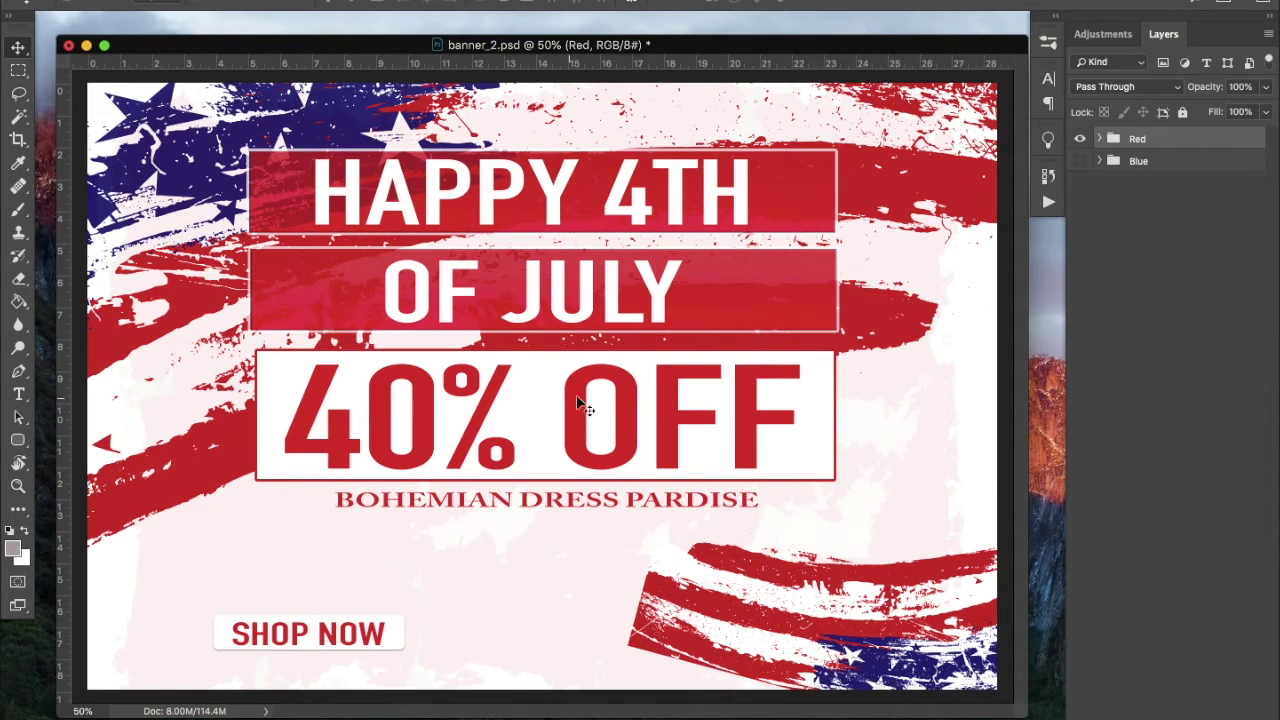
Expand the Red group and its nested Group 2 to inspect the layers that make up the banner.
{"action": "left_click", "coordinate": [1098, 139]}
{"action": "left_click", "coordinate": [1098, 139]}
{"action": "left_click", "coordinate": [1081, 140]}
{"action": "left_click", "coordinate": [1081, 140]}
{"action": "left_click", "coordinate": [1100, 140]}
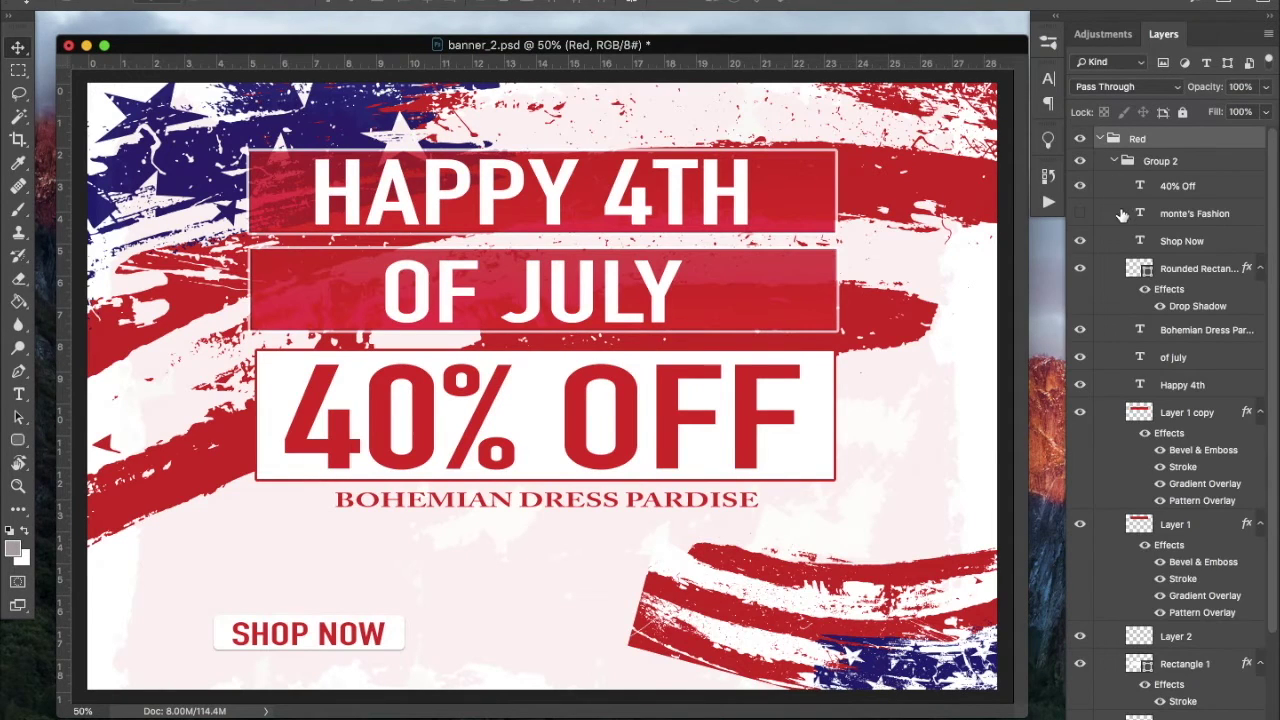
{"action": "left_click", "coordinate": [1116, 161]}
{"action": "left_click", "coordinate": [1116, 161]}
Toggle the visibility of the Top Flag and Funk layers to examine what each adds to the background, leaving both shown.
{"action": "scroll", "coordinate": [1203, 355], "scroll_direction": "down", "scroll_amount": 3}
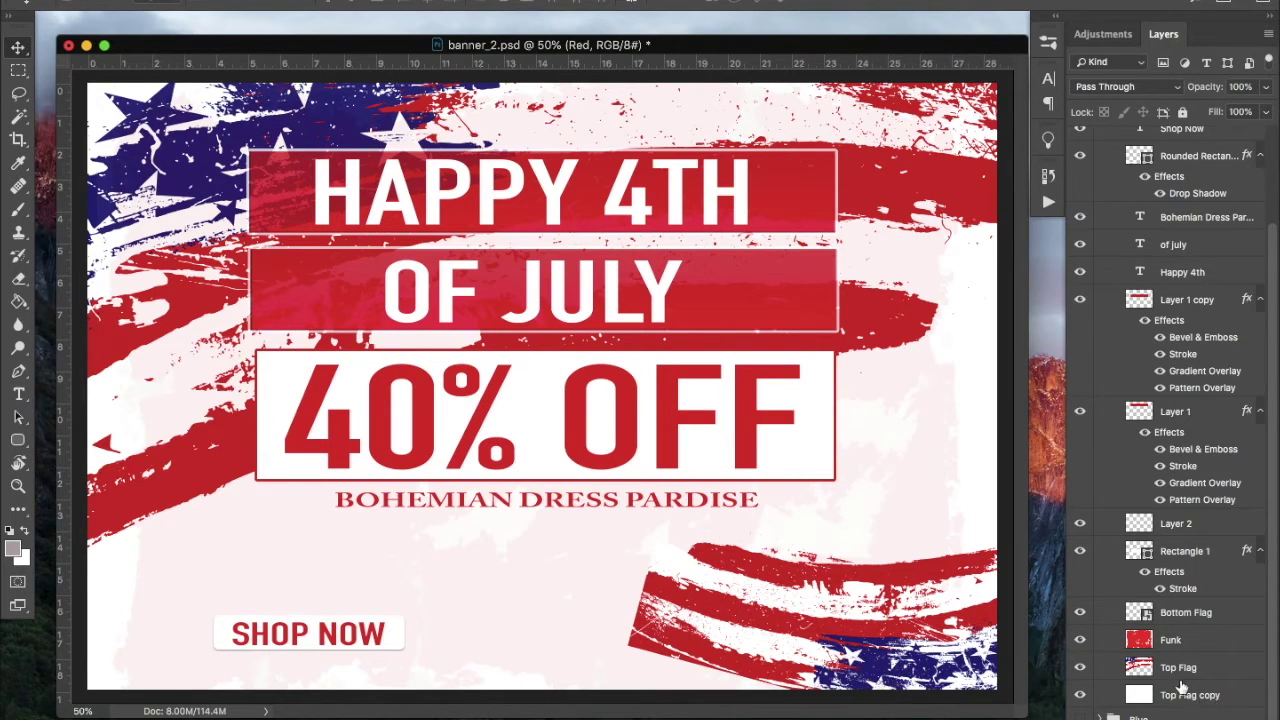
{"action": "left_click", "coordinate": [1080, 668]}
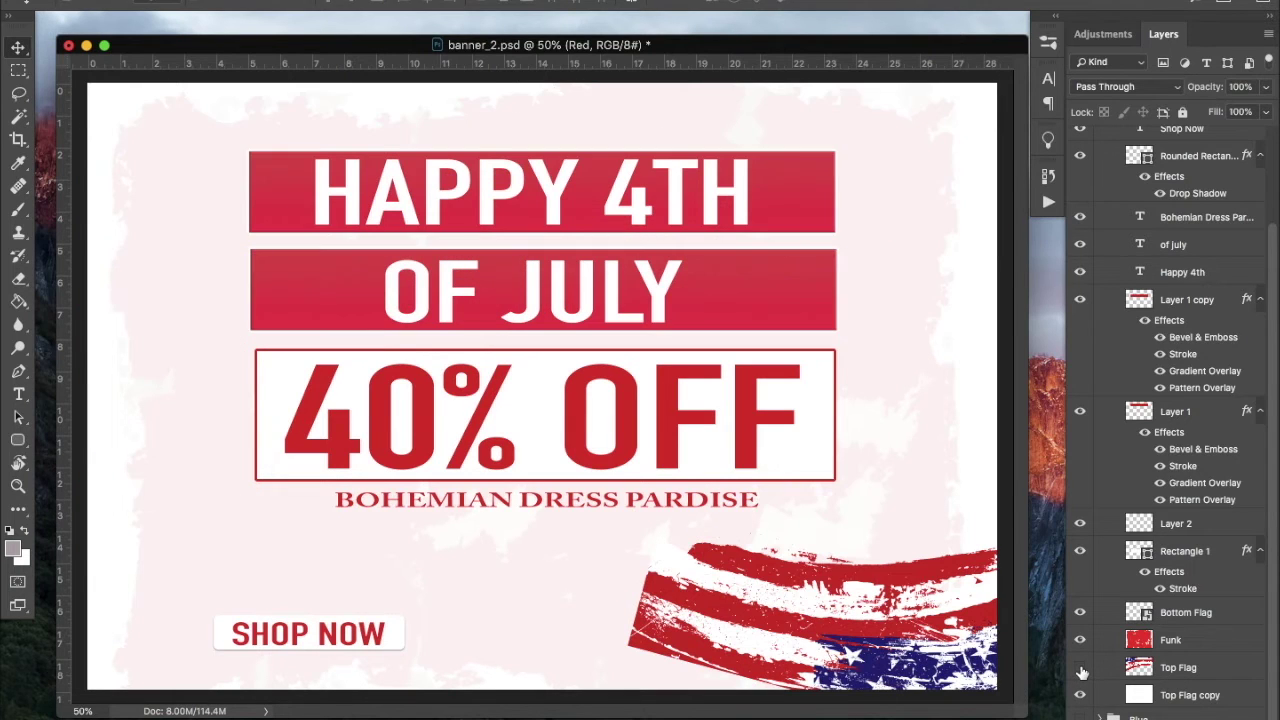
{"action": "left_click", "coordinate": [1080, 668]}
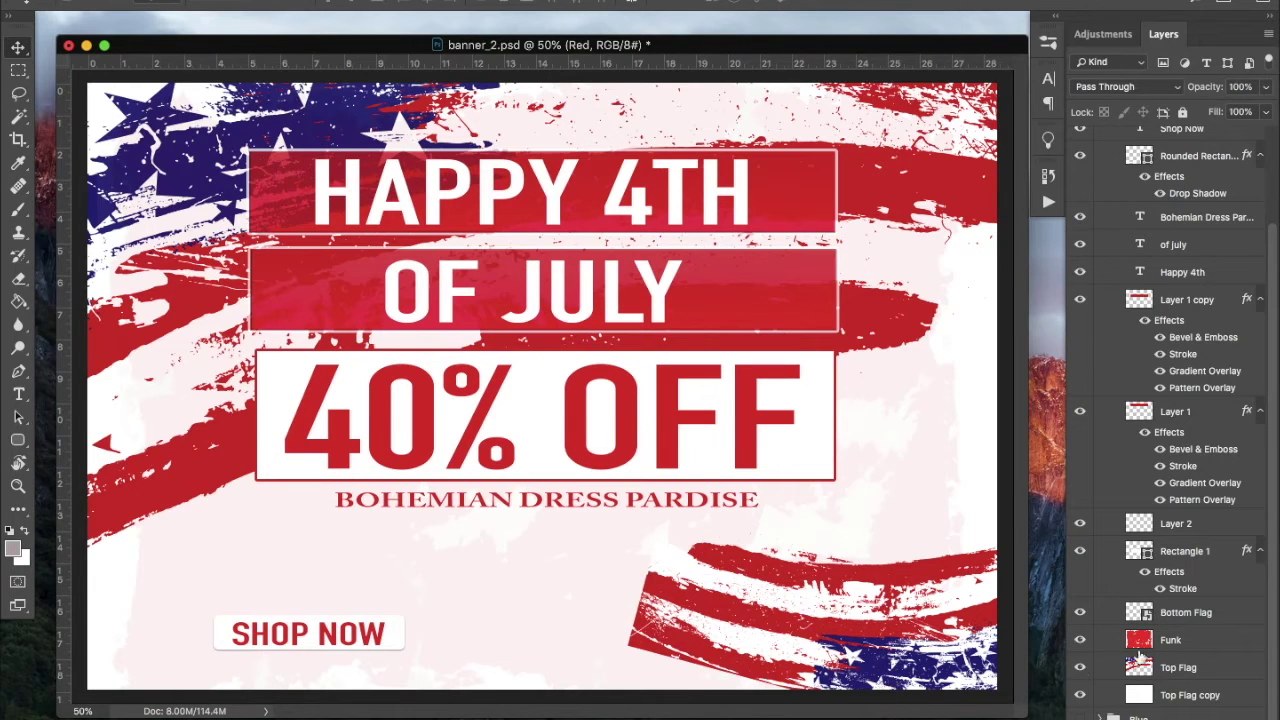
{"action": "left_click", "coordinate": [1080, 641]}
{"action": "left_click", "coordinate": [1080, 641]}
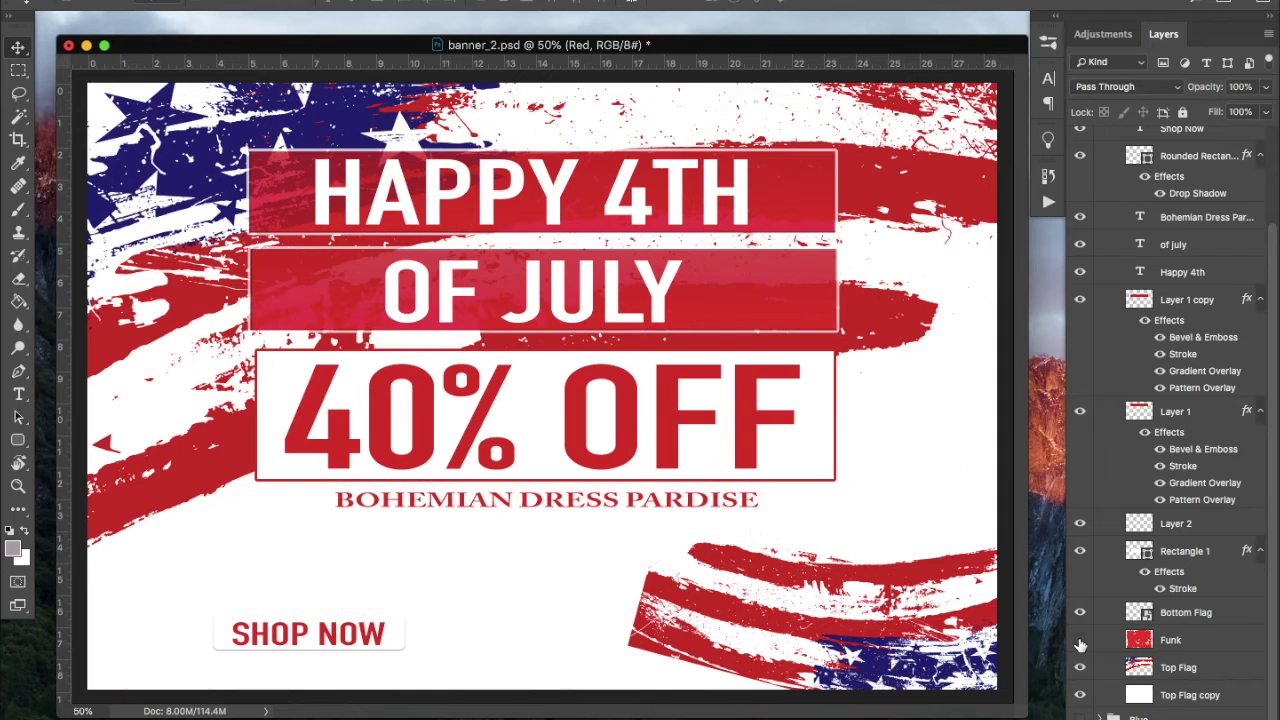
{"action": "left_click", "coordinate": [1080, 641]}
{"action": "left_click", "coordinate": [1080, 641]}
{"action": "left_click", "coordinate": [1080, 641]}
{"action": "left_click", "coordinate": [1080, 641]}
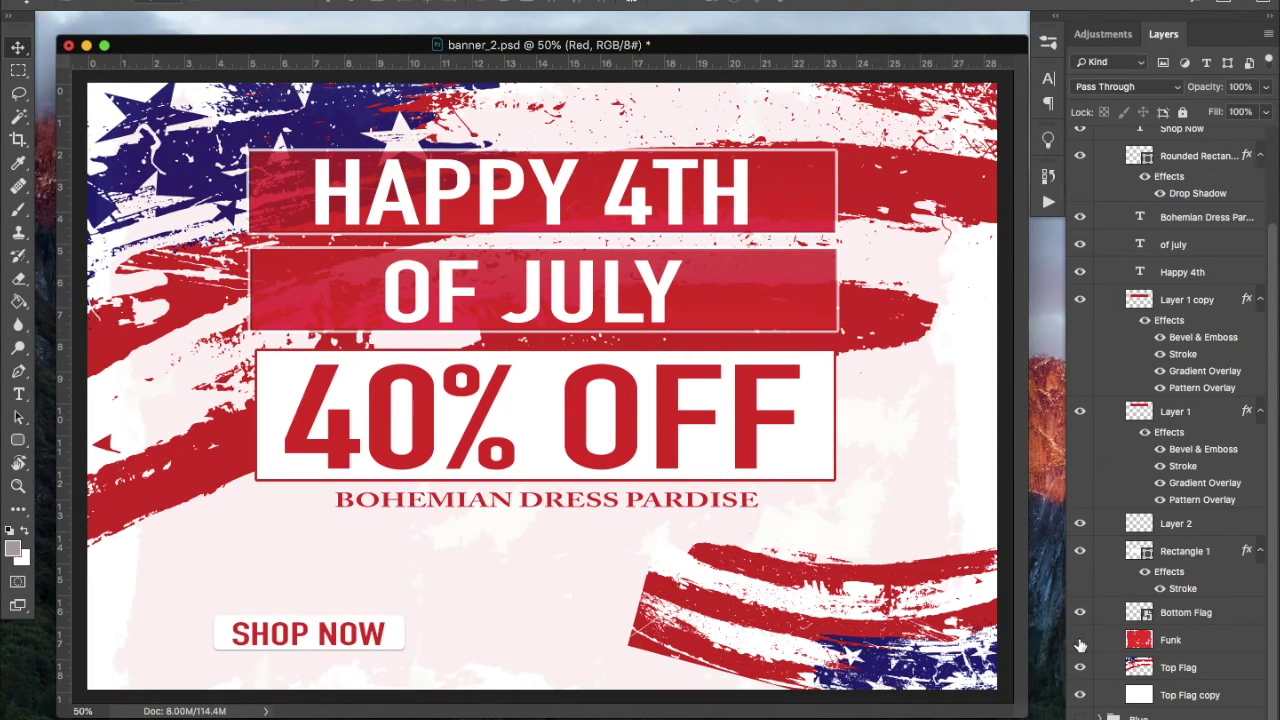
{"action": "left_click", "coordinate": [1080, 641]}
Preview the monte's Fashion text in place of the Bohemian Dress text by switching layer visibility, and restore the original text.
{"action": "scroll", "coordinate": [1184, 590], "scroll_direction": "up", "scroll_amount": 1}
{"action": "scroll", "coordinate": [1184, 590], "scroll_direction": "up", "scroll_amount": 4}
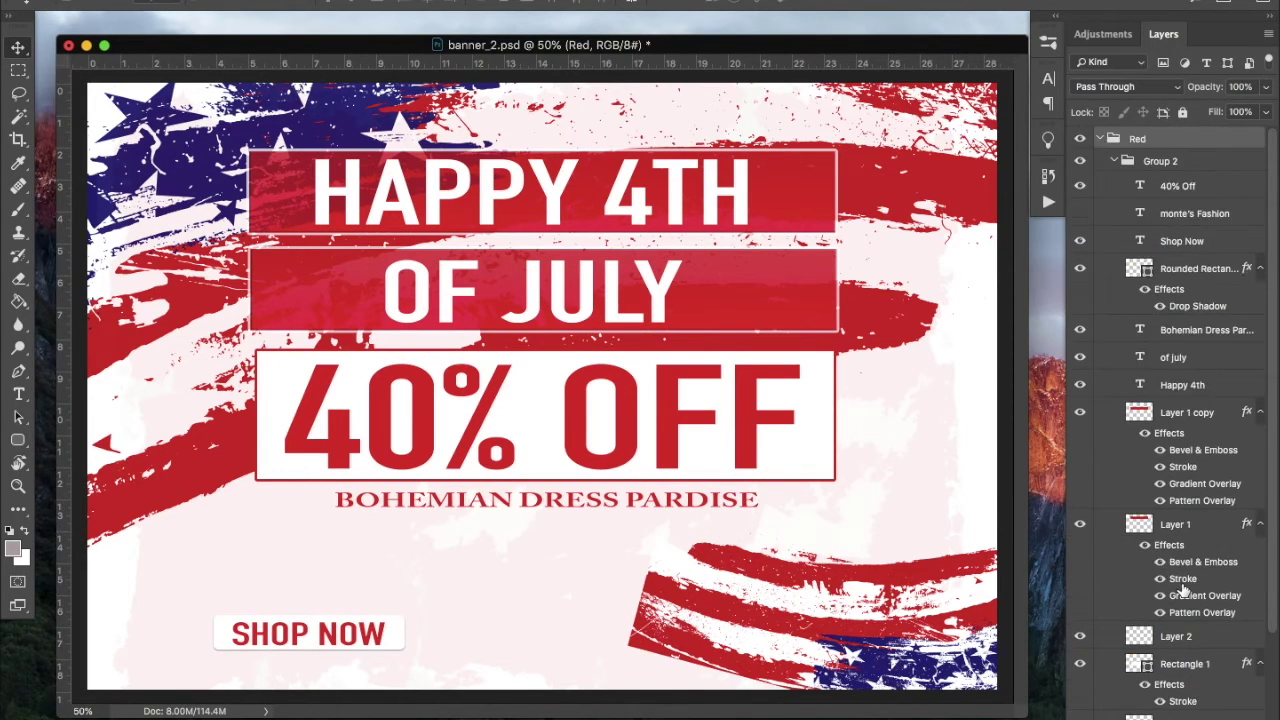
{"action": "scroll", "coordinate": [1160, 500], "scroll_direction": "down", "scroll_amount": 4}
{"action": "scroll", "coordinate": [1145, 450], "scroll_direction": "up", "scroll_amount": 4}
{"action": "scroll", "coordinate": [1122, 360], "scroll_direction": "down", "scroll_amount": 3}
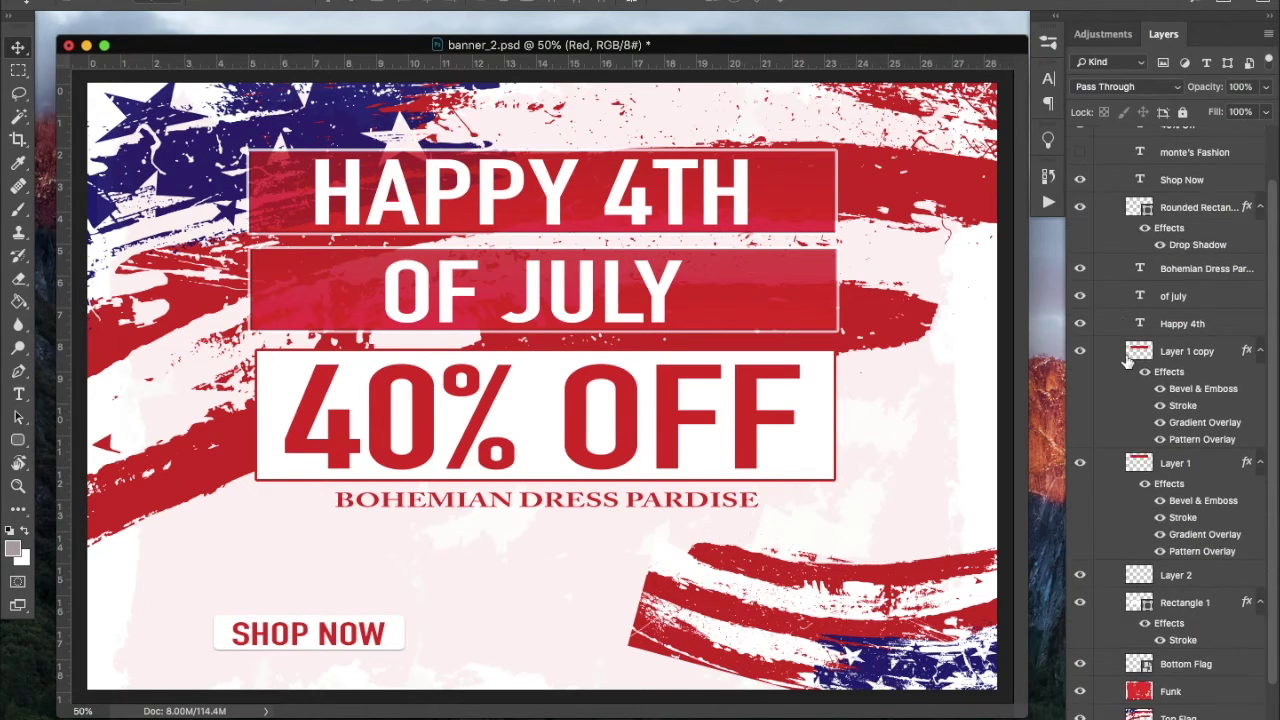
{"action": "scroll", "coordinate": [1128, 355], "scroll_direction": "up", "scroll_amount": 3}
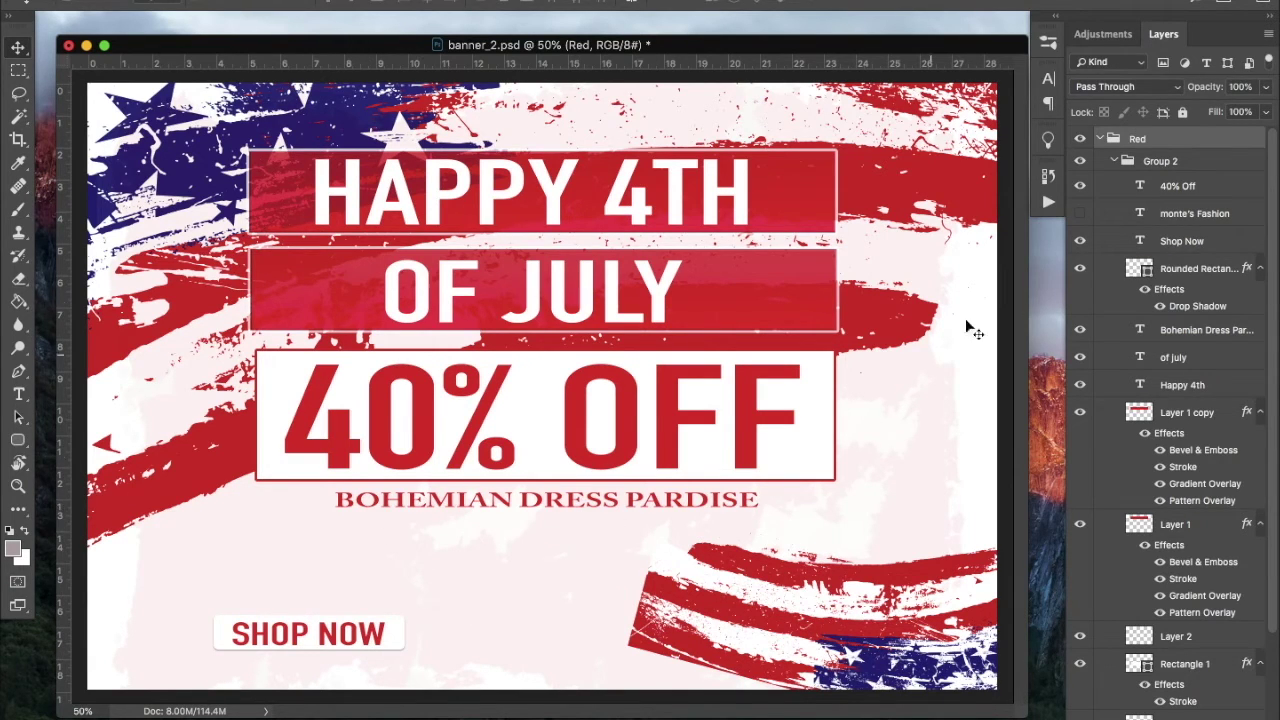
{"action": "left_click", "coordinate": [1080, 213]}
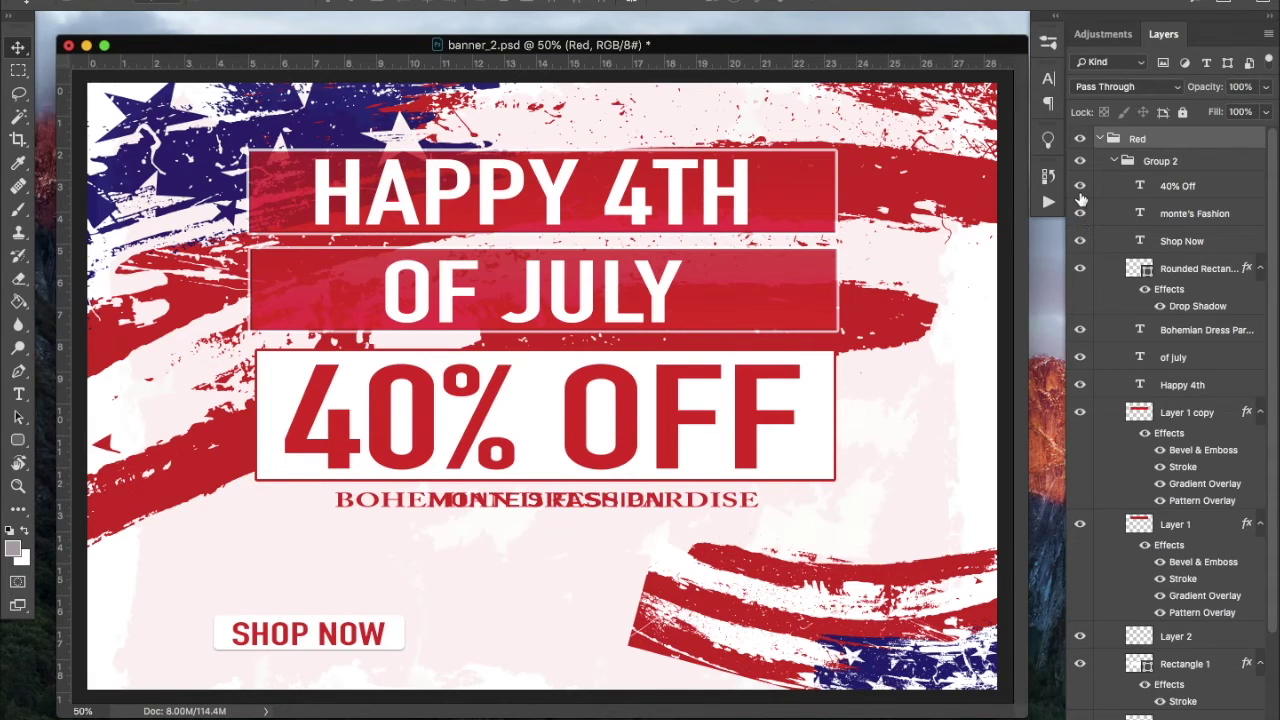
{"action": "left_click", "coordinate": [1080, 329]}
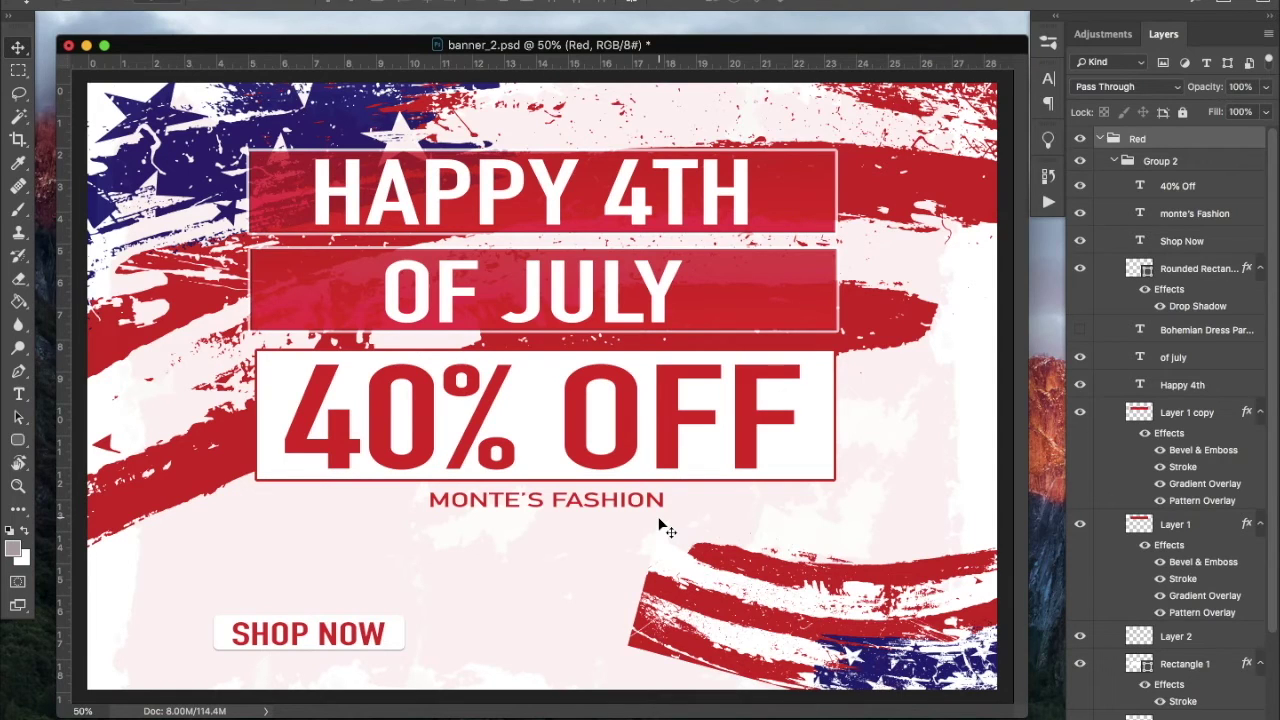
{"action": "left_click", "coordinate": [1079, 329]}
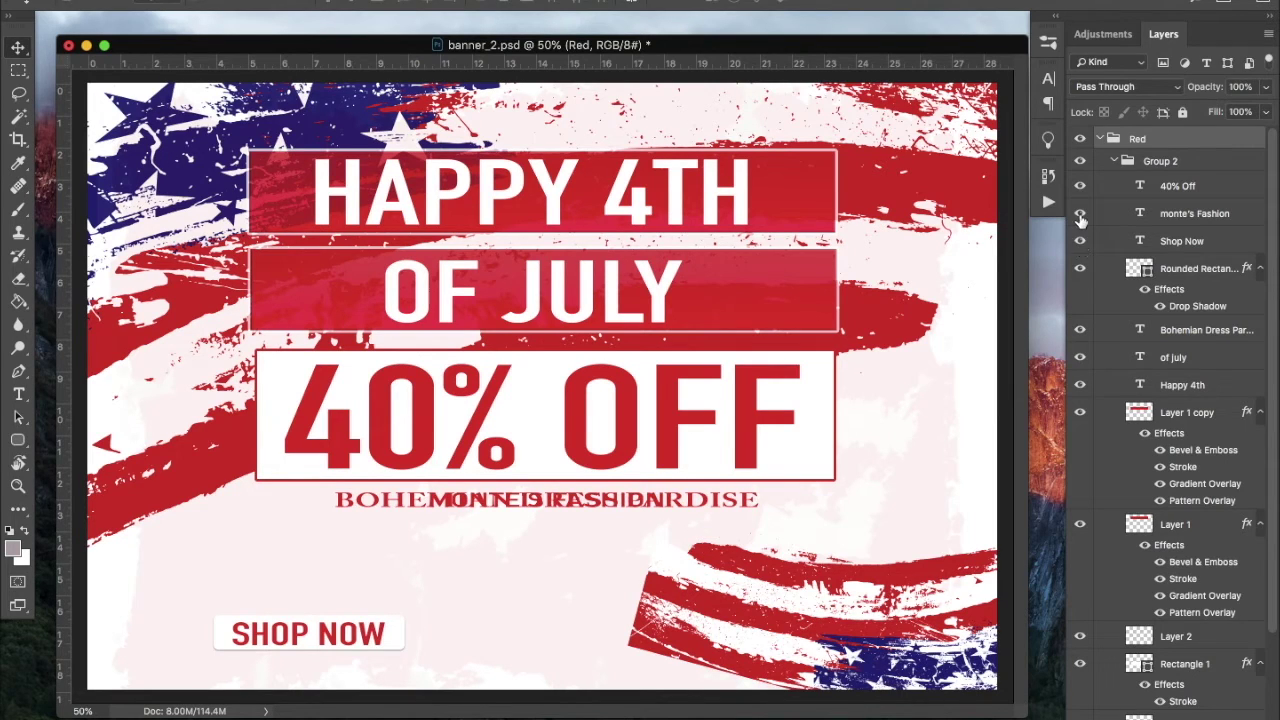
{"action": "left_click", "coordinate": [1079, 214]}
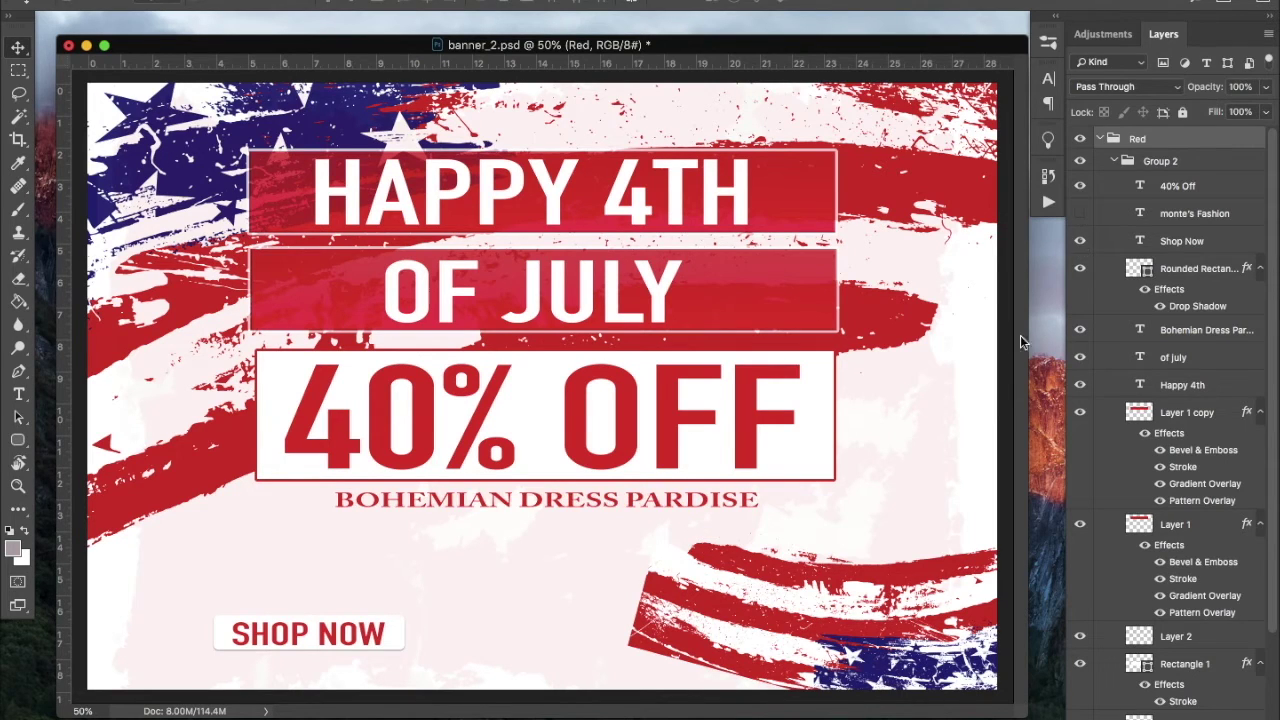
Collapse and hide the Red group, and show the Blue group to display the other banner design.
{"action": "left_click", "coordinate": [1099, 140]}
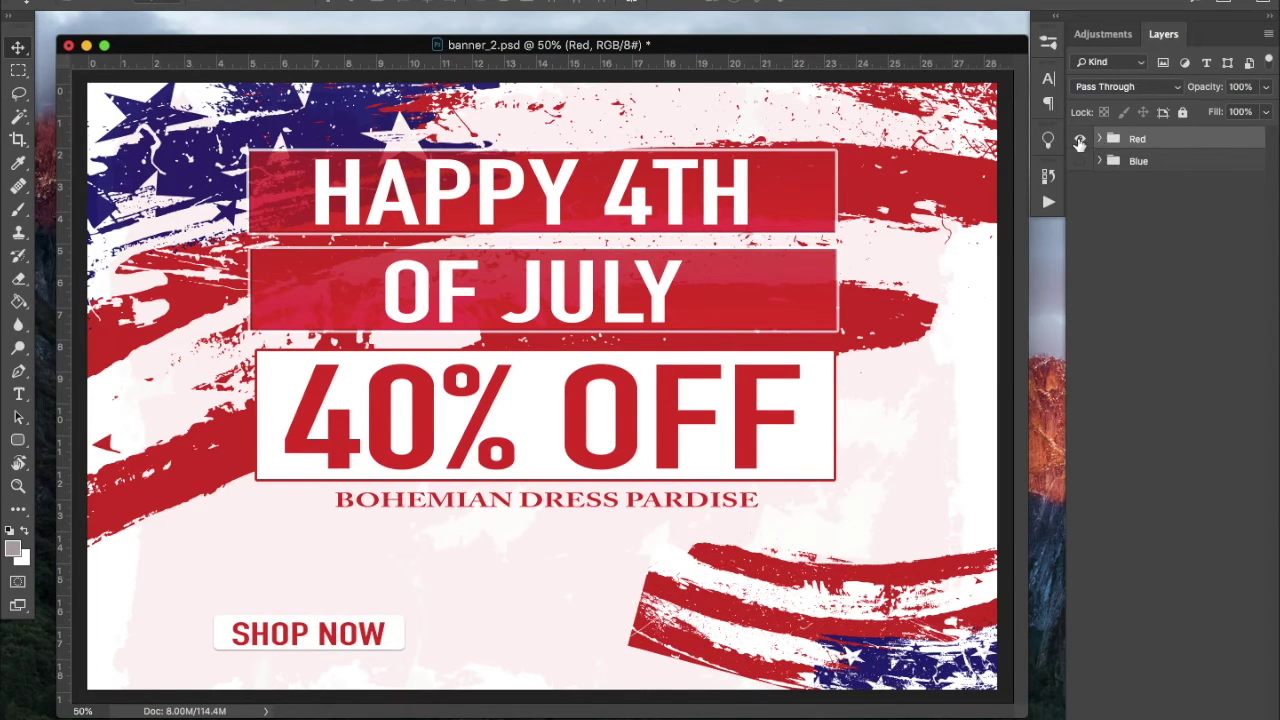
{"action": "left_click", "coordinate": [1078, 141]}
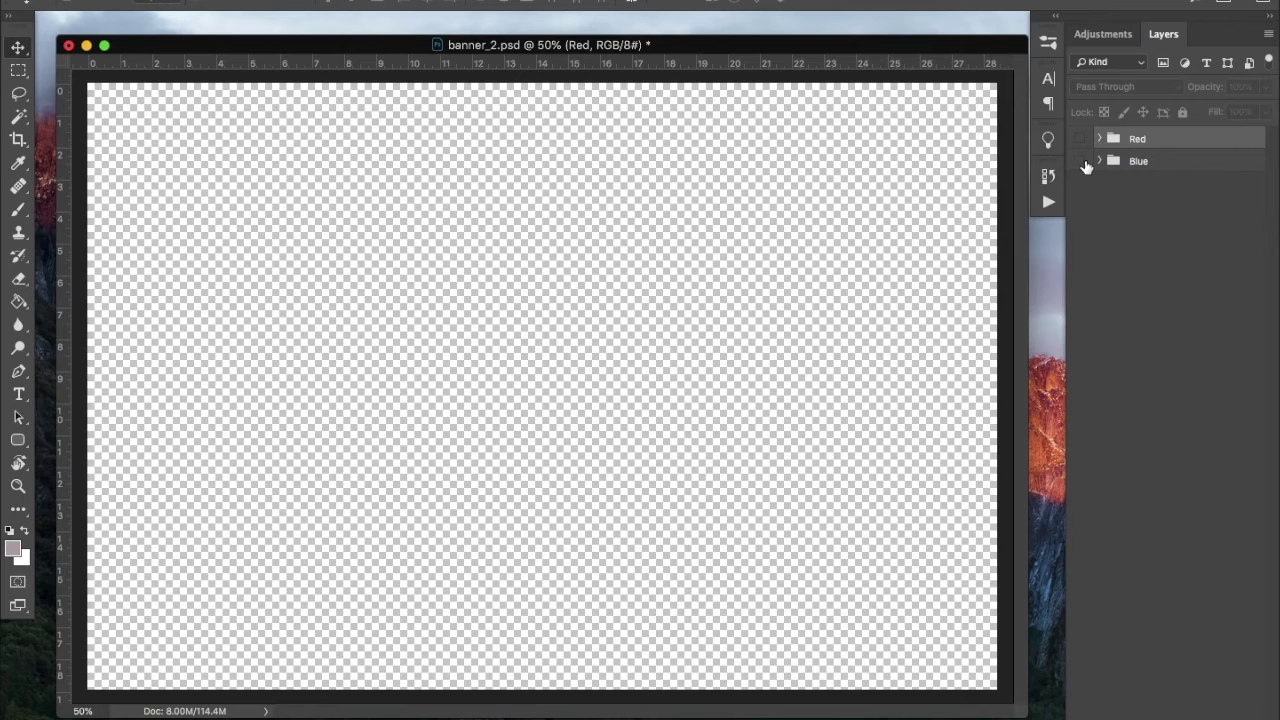
{"action": "left_click", "coordinate": [1080, 161]}
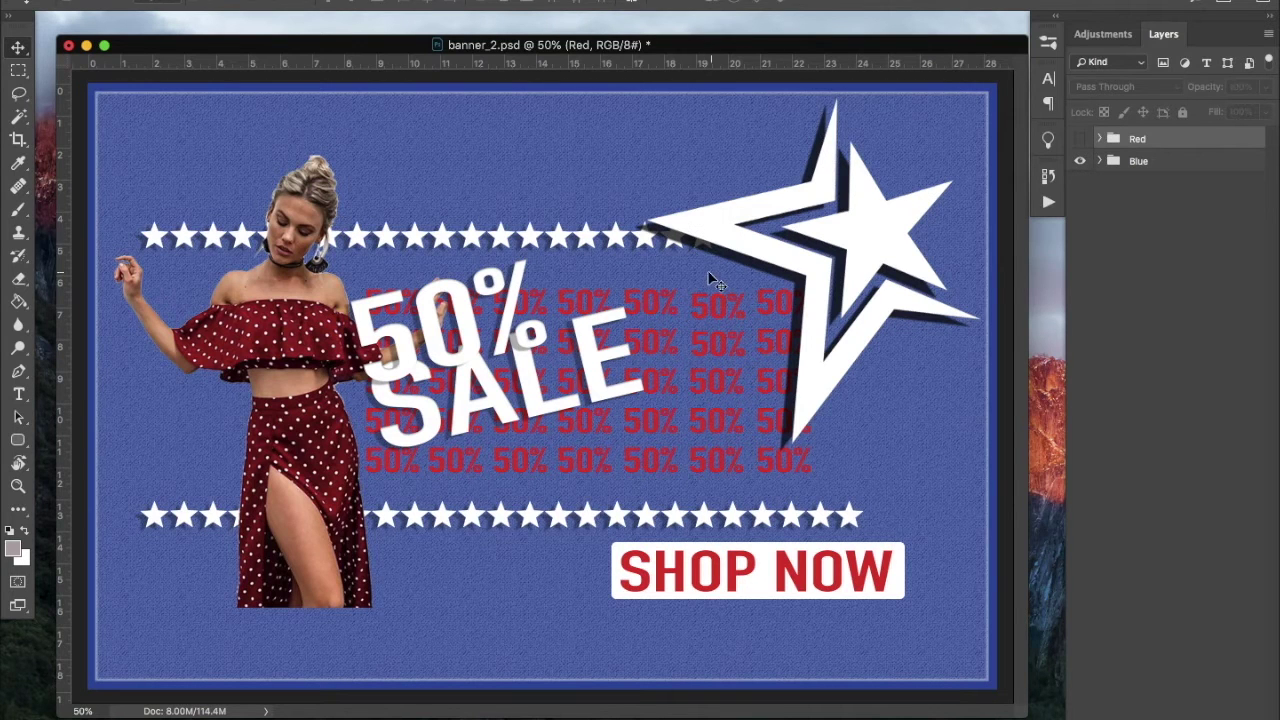